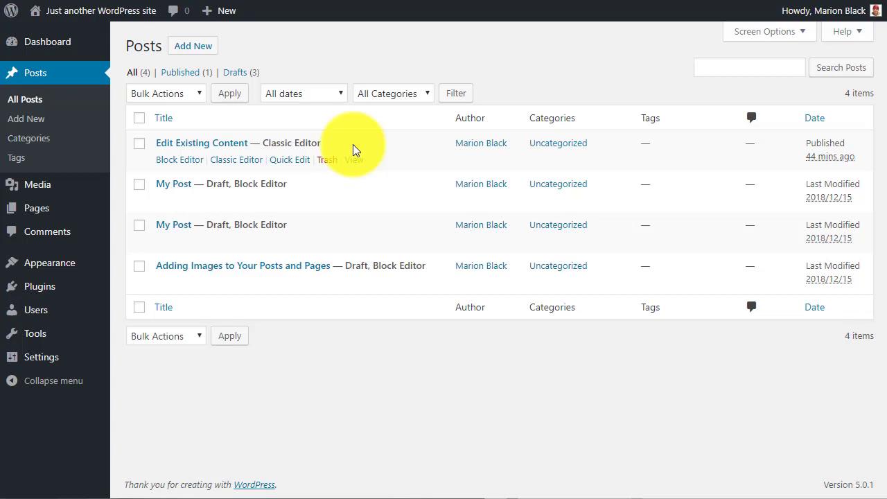
# View the published post in a new tab, then close it to return to the posts list.
pyautogui.rightClick(352, 160)
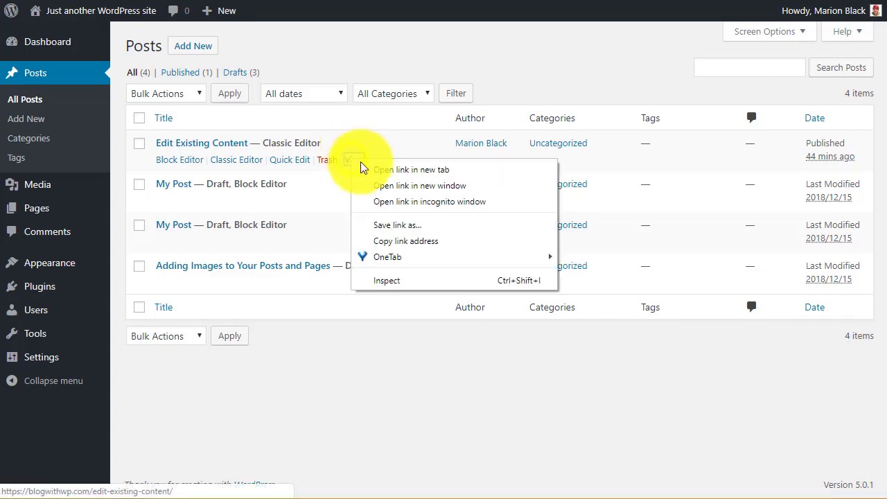
pyautogui.click(386, 171)
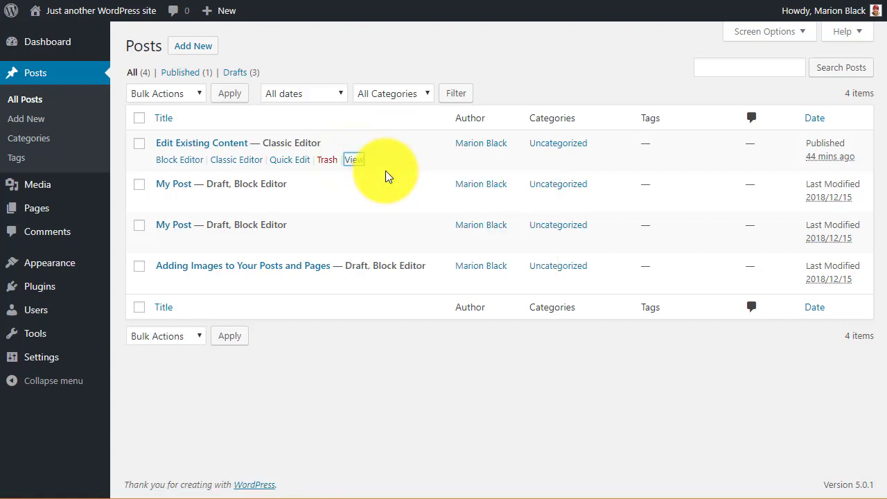
pyautogui.click(258, 0)
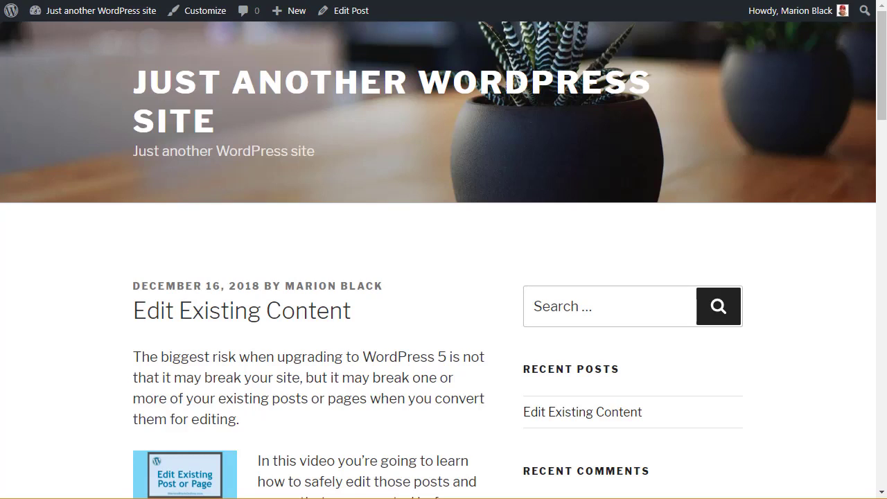
pyautogui.hotkey('ctrl', 'w')
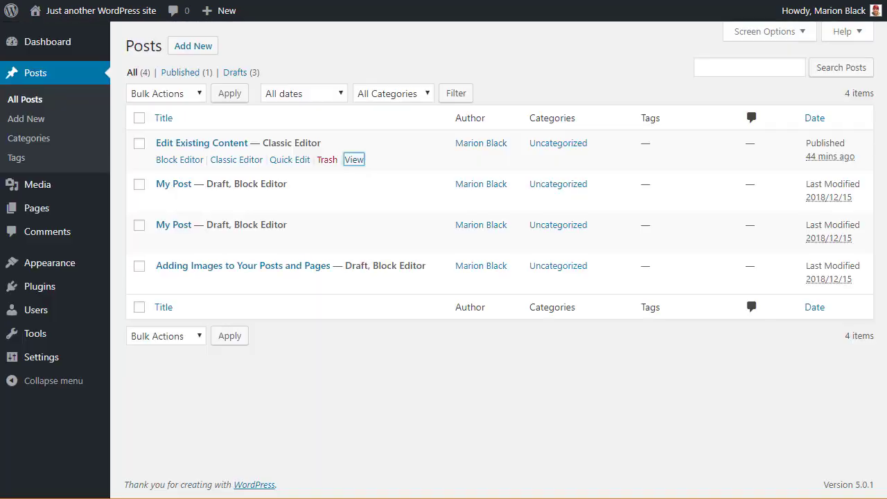
# Open Edit Existing Content in the Classic Editor and prefix its title with 'Copy of'.
pyautogui.rightClick(244, 168)
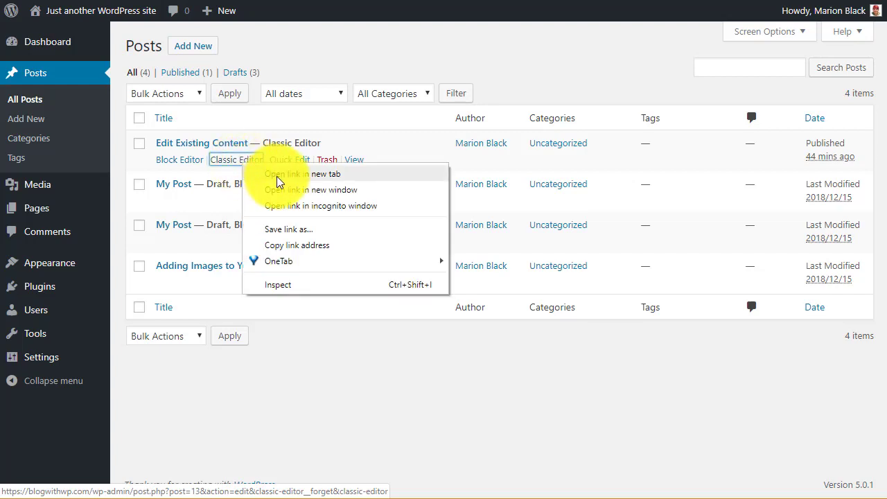
pyautogui.click(277, 176)
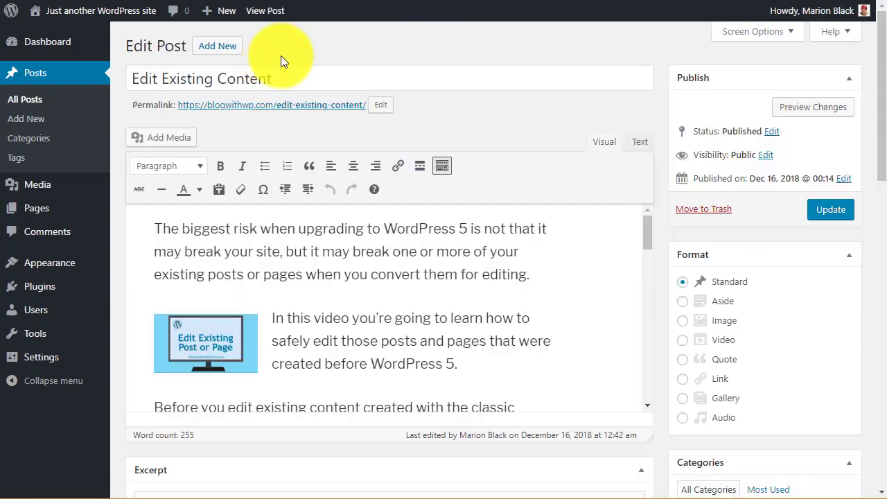
pyautogui.click(136, 80)
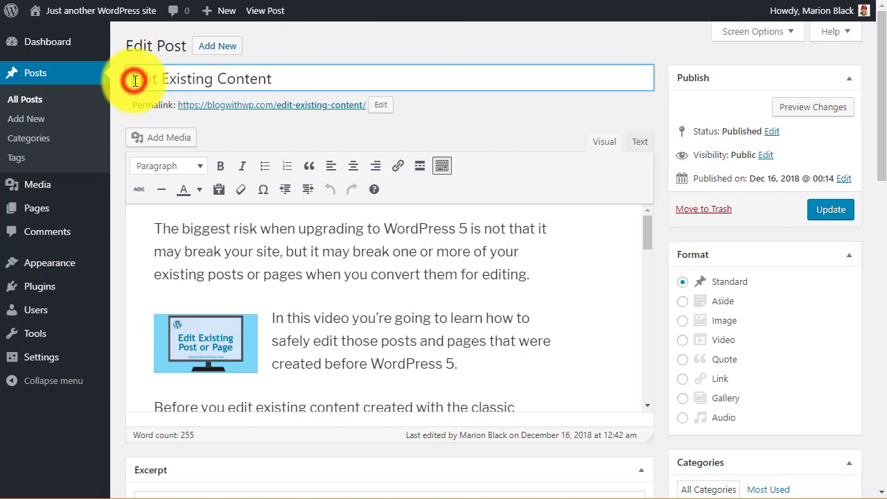
pyautogui.write('Cop')
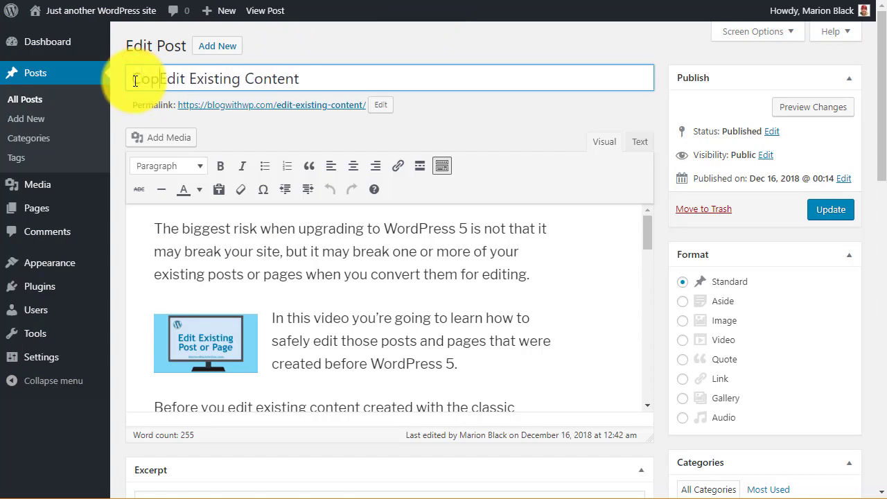
pyautogui.write('y of')
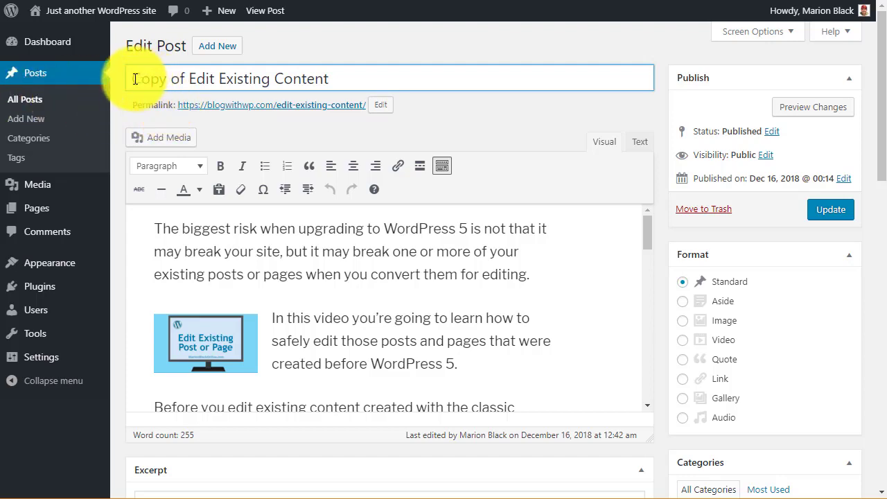
# Copy the new title and paste it as the permalink slug copy-of-edit-existing-content.
pyautogui.moveTo(134, 79); pyautogui.dragTo(383, 79)
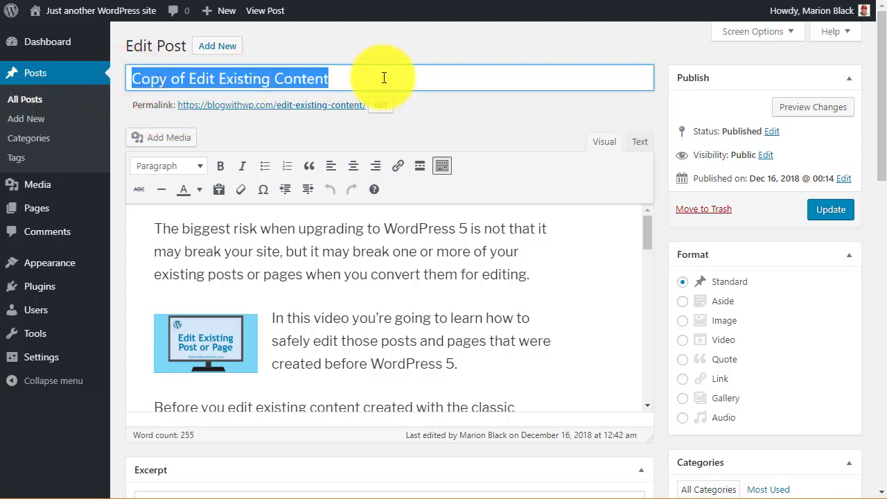
pyautogui.rightClick(306, 79)
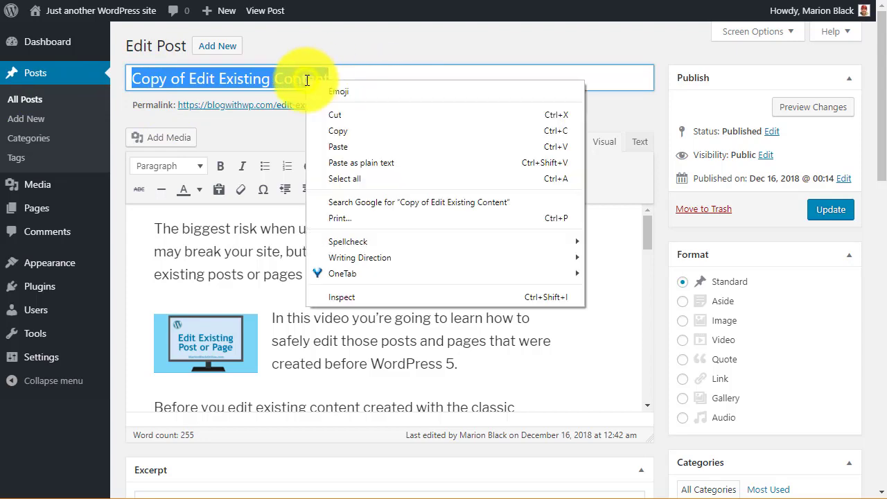
pyautogui.click(335, 132)
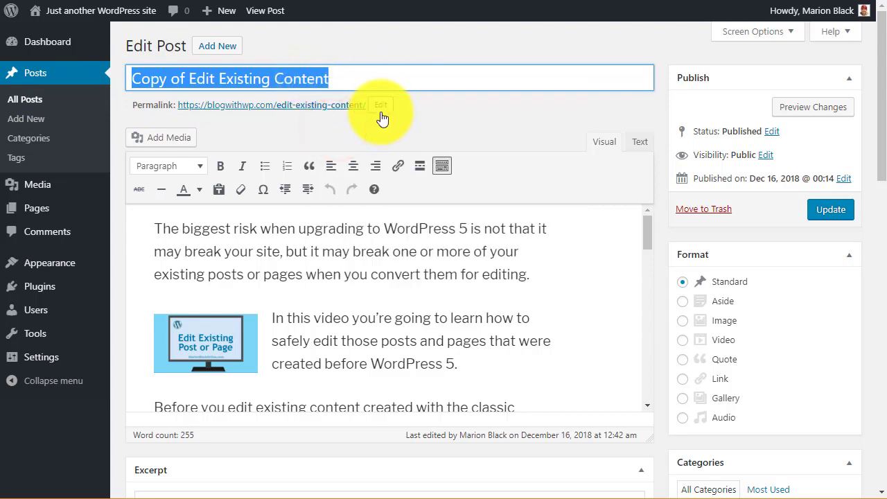
pyautogui.click(382, 110)
pyautogui.click(301, 104)
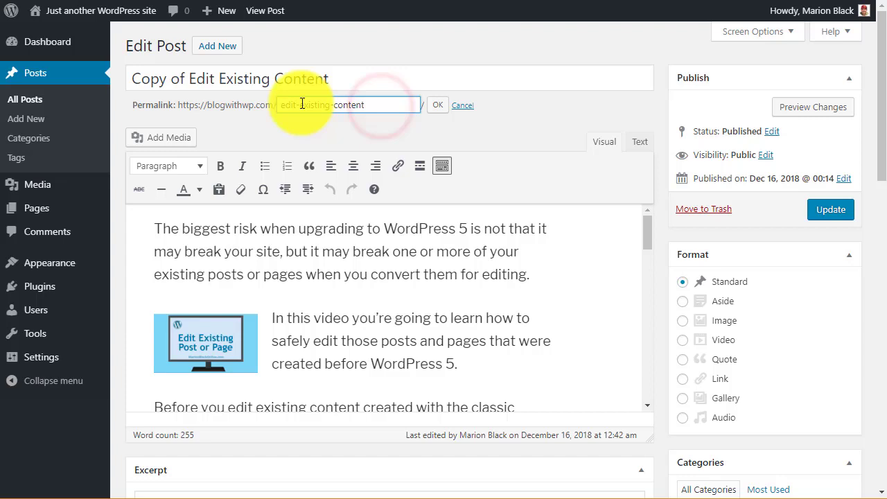
pyautogui.moveTo(280, 104); pyautogui.dragTo(400, 104)
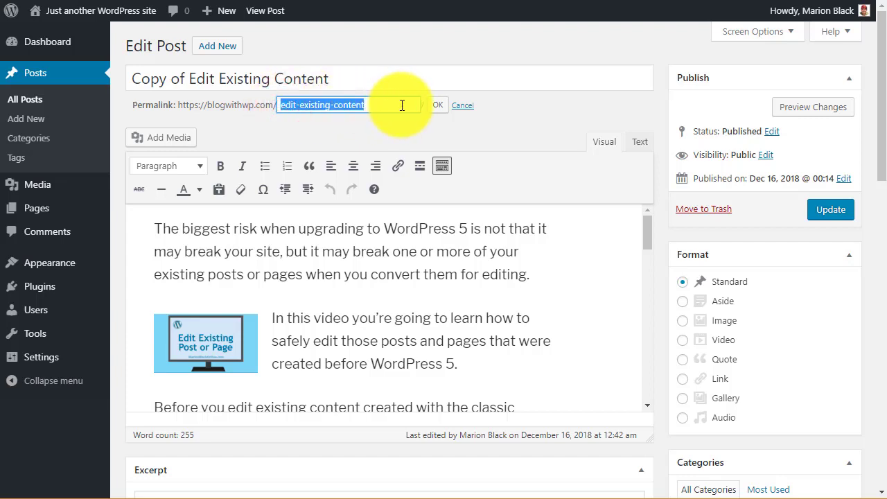
pyautogui.rightClick(392, 104)
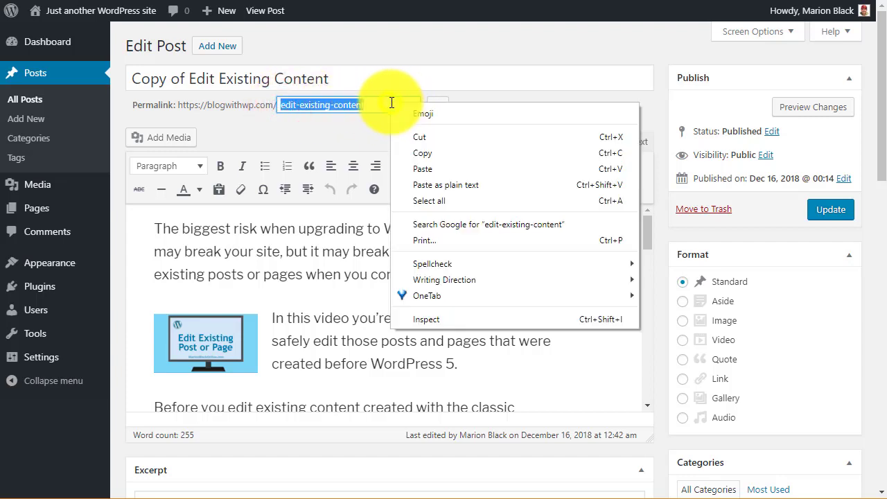
pyautogui.click(447, 184)
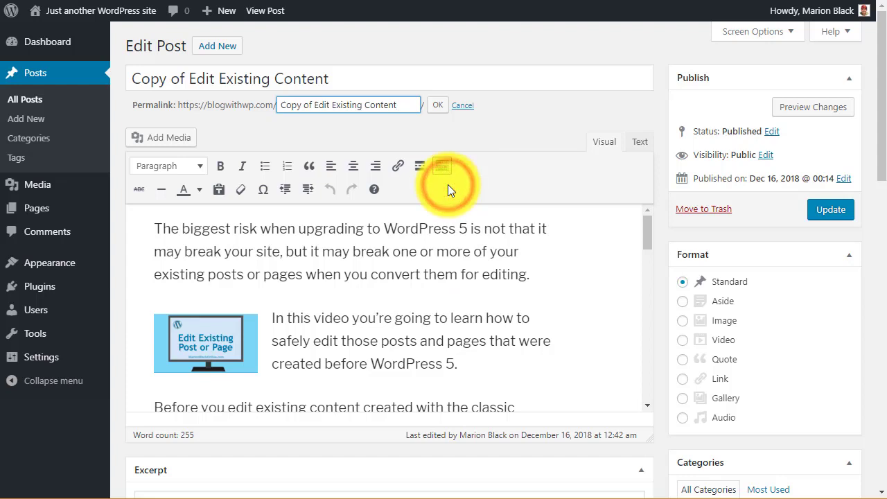
pyautogui.click(435, 106)
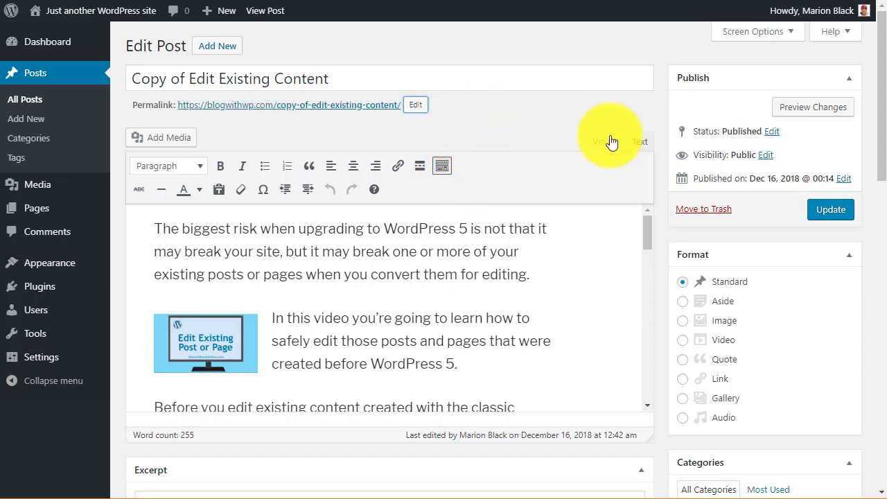
# Change the post's status from Published to Draft in the Publish box and update it.
pyautogui.click(770, 131)
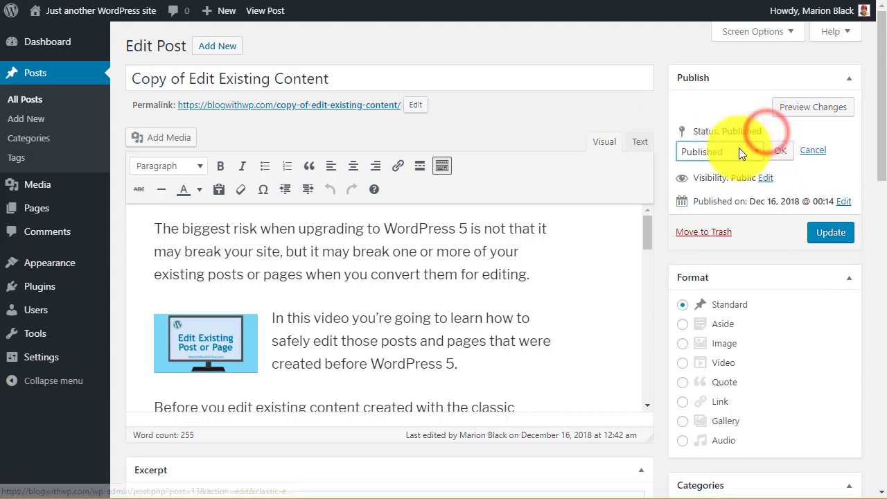
pyautogui.click(754, 149)
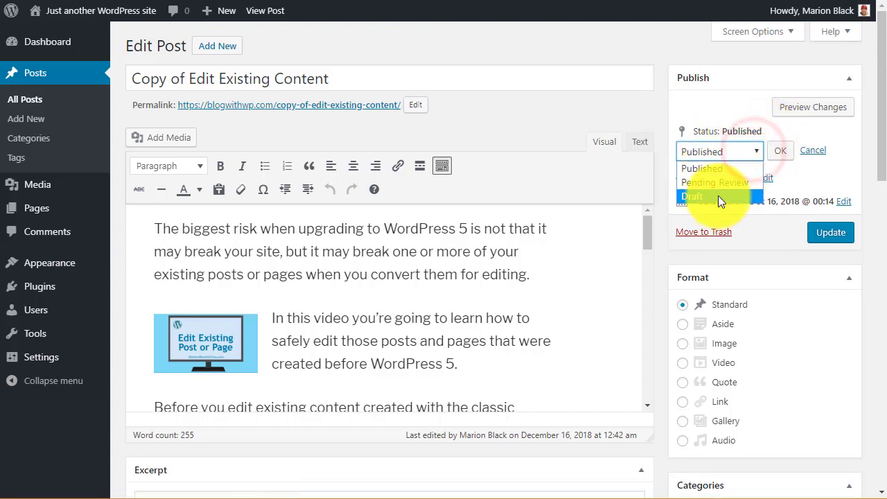
pyautogui.click(718, 195)
pyautogui.click(779, 152)
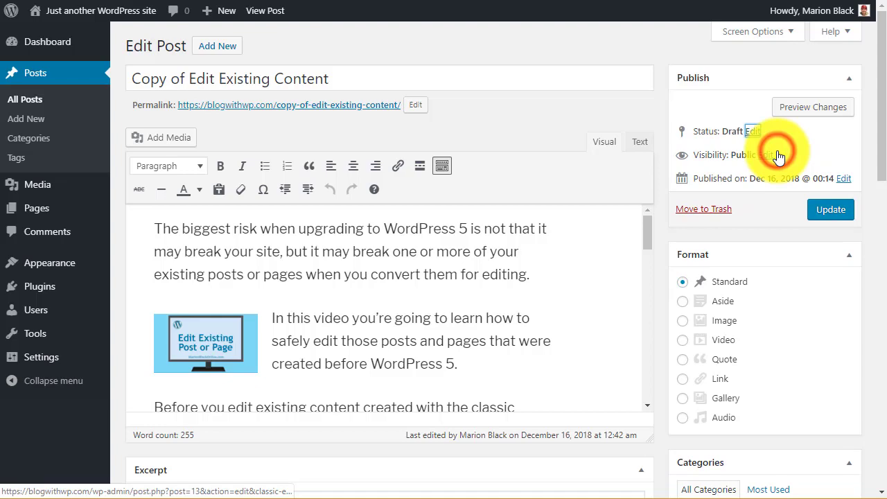
pyautogui.click(843, 216)
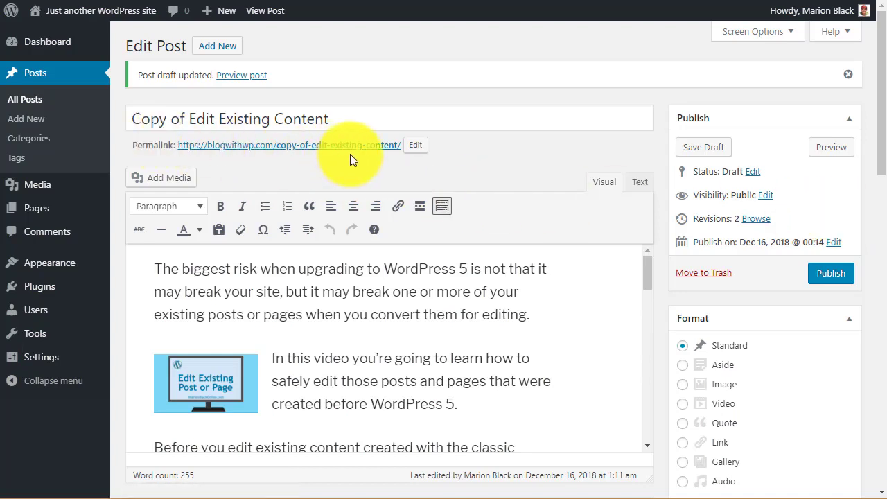
# Start a new post in a separate tab and paste in its title, trimmed to 'Edit Existing Content'.
pyautogui.rightClick(215, 49)
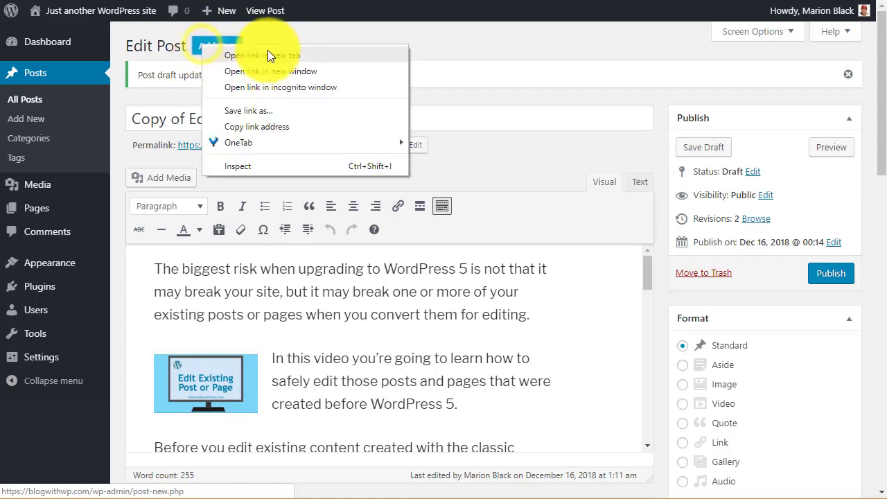
pyautogui.click(281, 54)
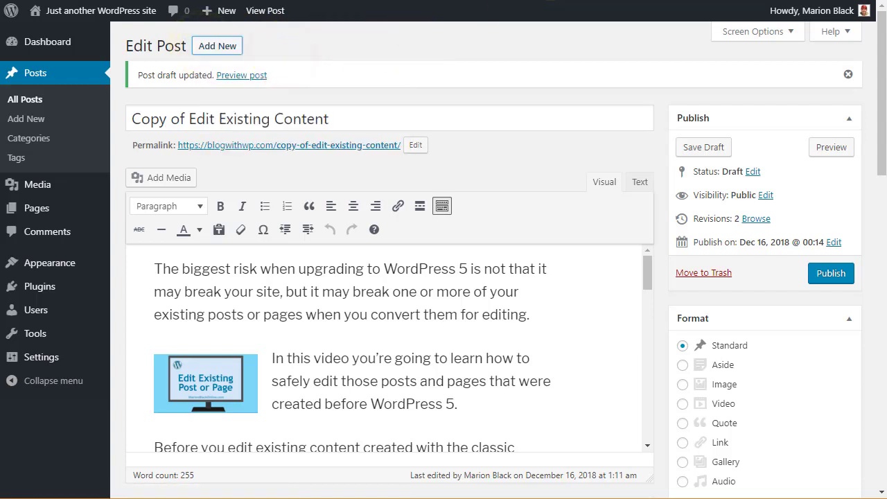
pyautogui.hotkey('ctrl', 'Tab')
pyautogui.rightClick(261, 148)
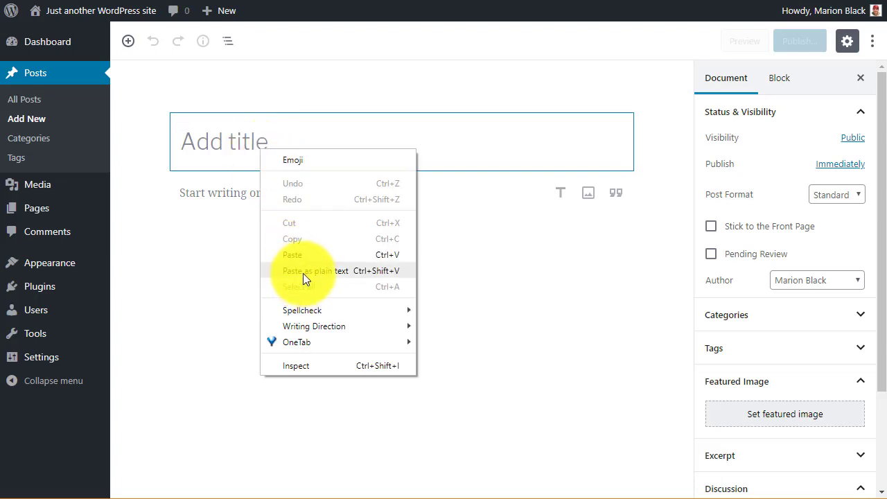
pyautogui.click(303, 272)
pyautogui.moveTo(266, 142); pyautogui.dragTo(179, 139)
pyautogui.press('BackSpace')
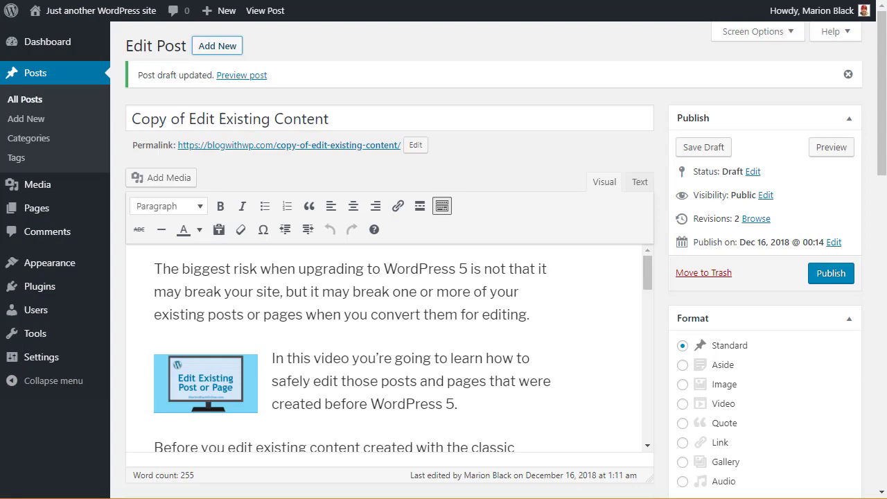
# Copy all of the classic post's HTML from the Text tab, then select the new post's empty paragraph.
pyautogui.click(639, 183)
pyautogui.click(298, 277)
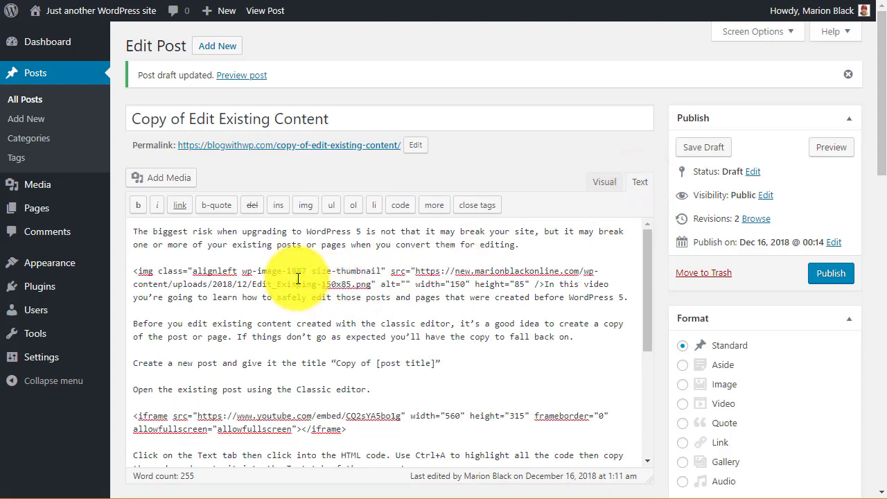
pyautogui.hotkey('ctrl', 'a')
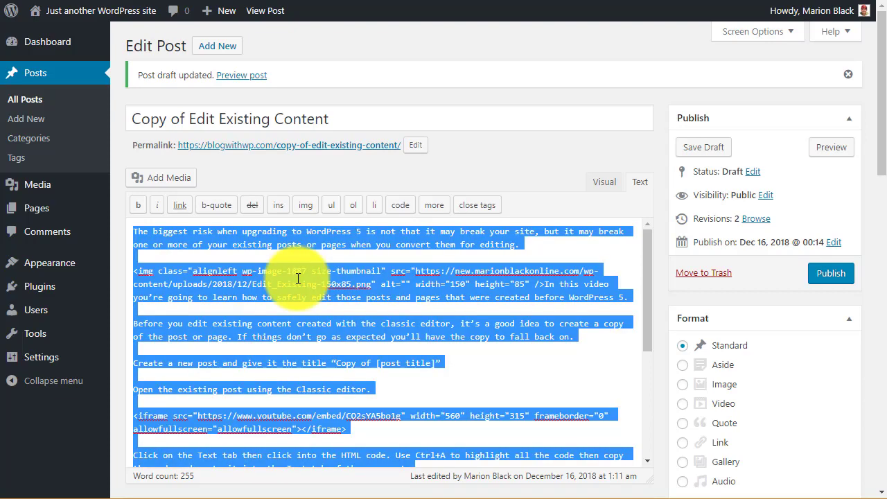
pyautogui.rightClick(204, 292)
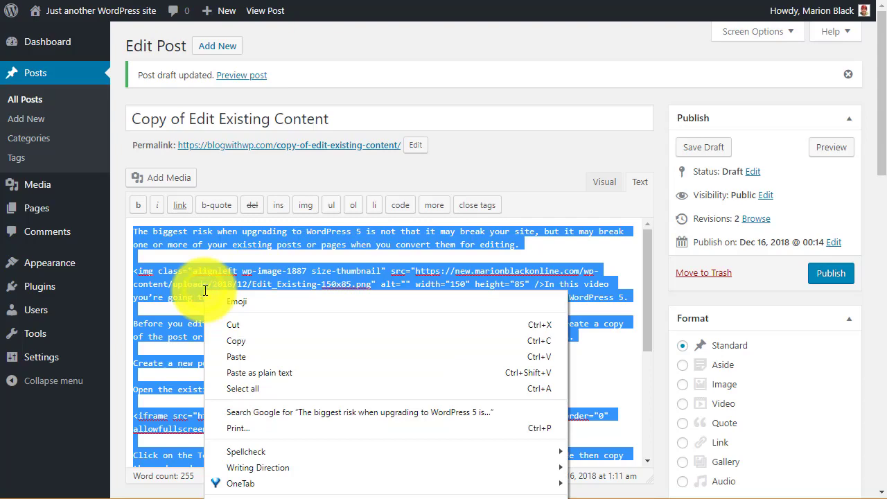
pyautogui.click(252, 342)
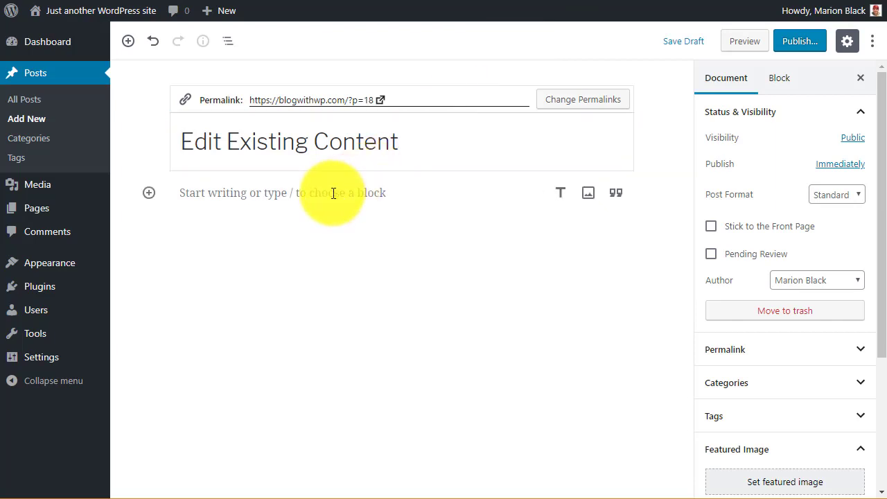
pyautogui.click(332, 192)
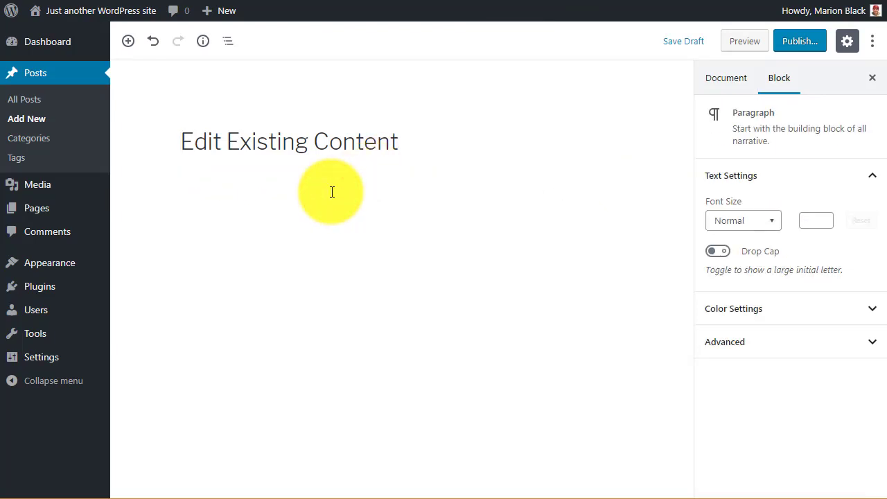
# Paste the copied HTML into the new post's body and save it as a draft.
pyautogui.rightClick(332, 192)
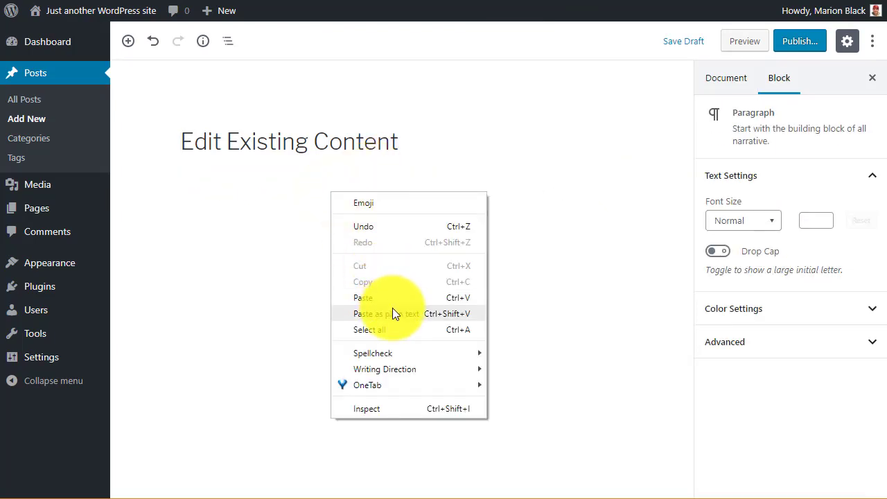
pyautogui.click(387, 315)
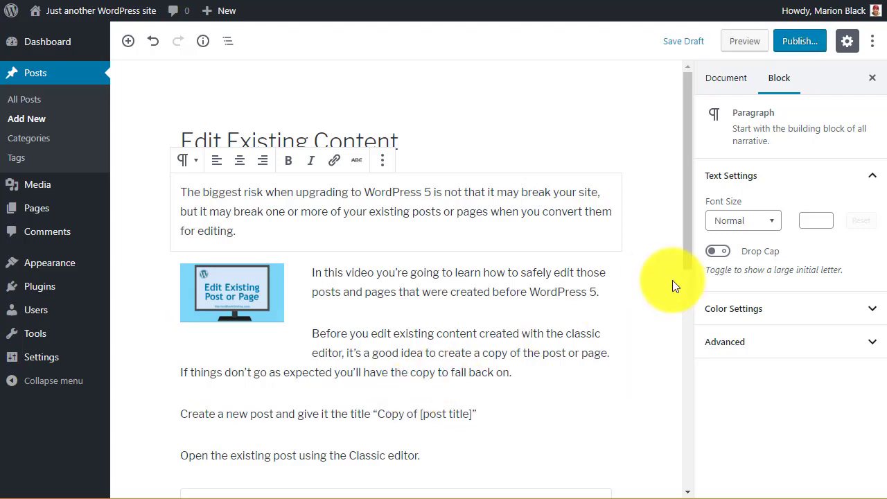
pyautogui.click(659, 42)
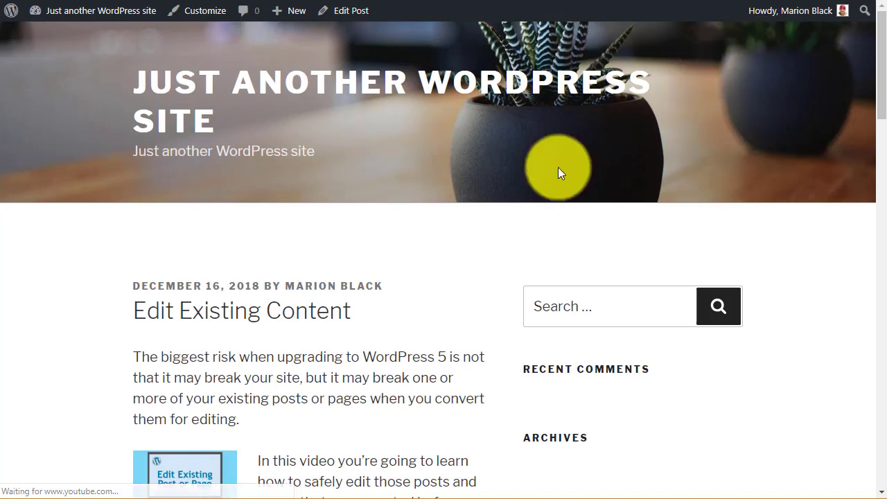
pyautogui.scroll(-3, 268, 281)
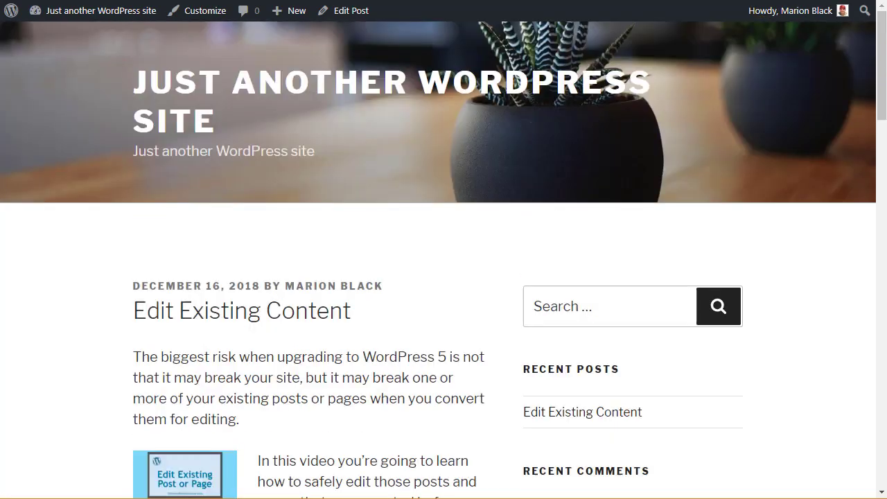
pyautogui.scroll(-3, 279, 290)
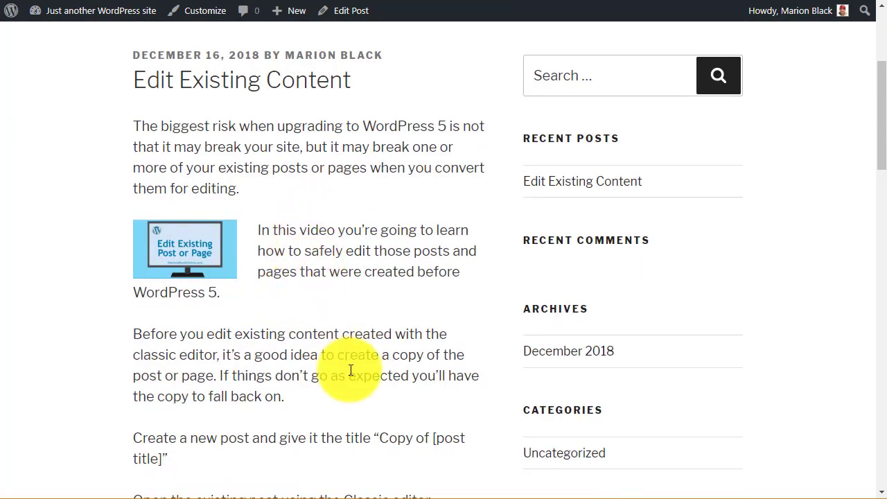
pyautogui.scroll(-6, 351, 370)
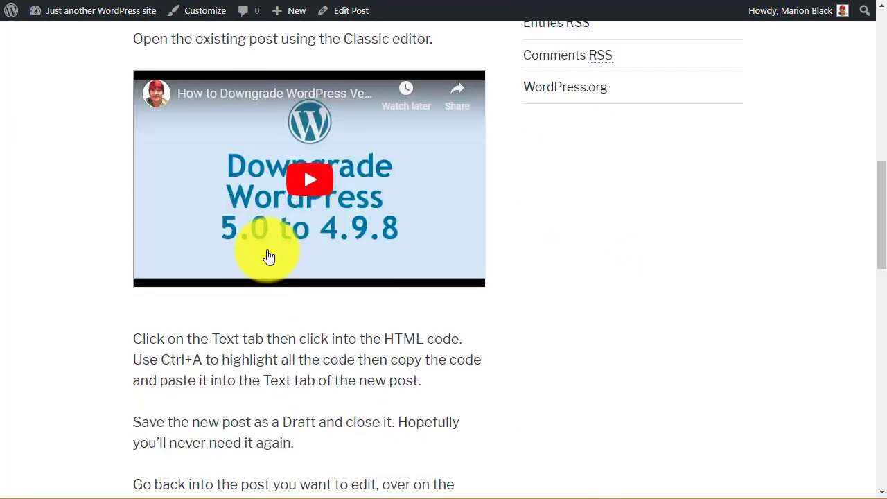